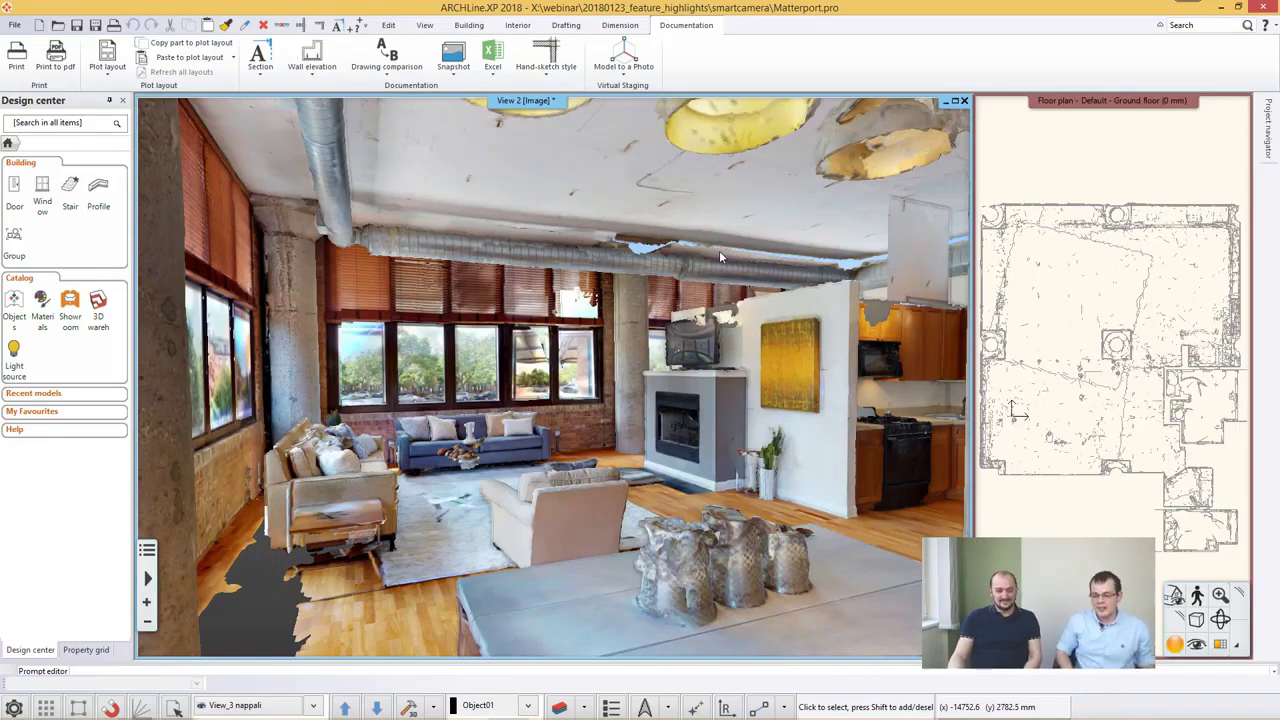
Draw a wall about 1558 mm long across the passage, from the grey wall's floor corner to the partition beside the refrigerator
key("Right")
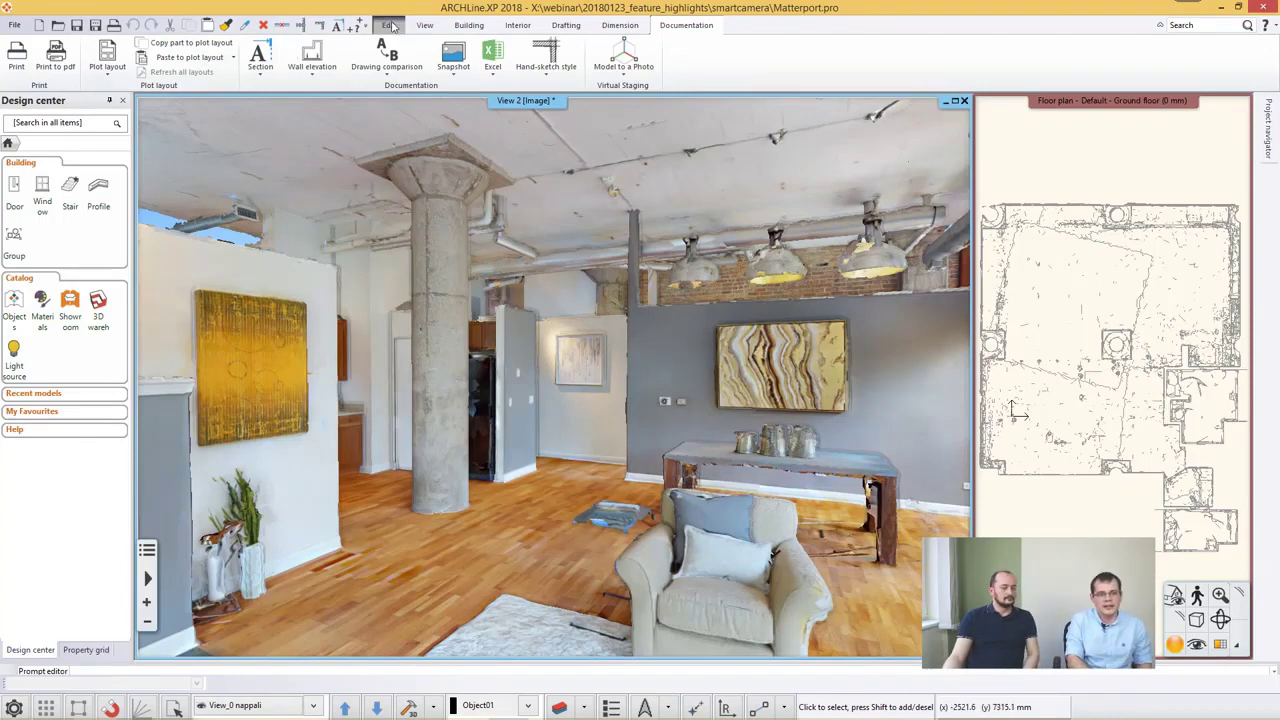
left_click(468, 26)
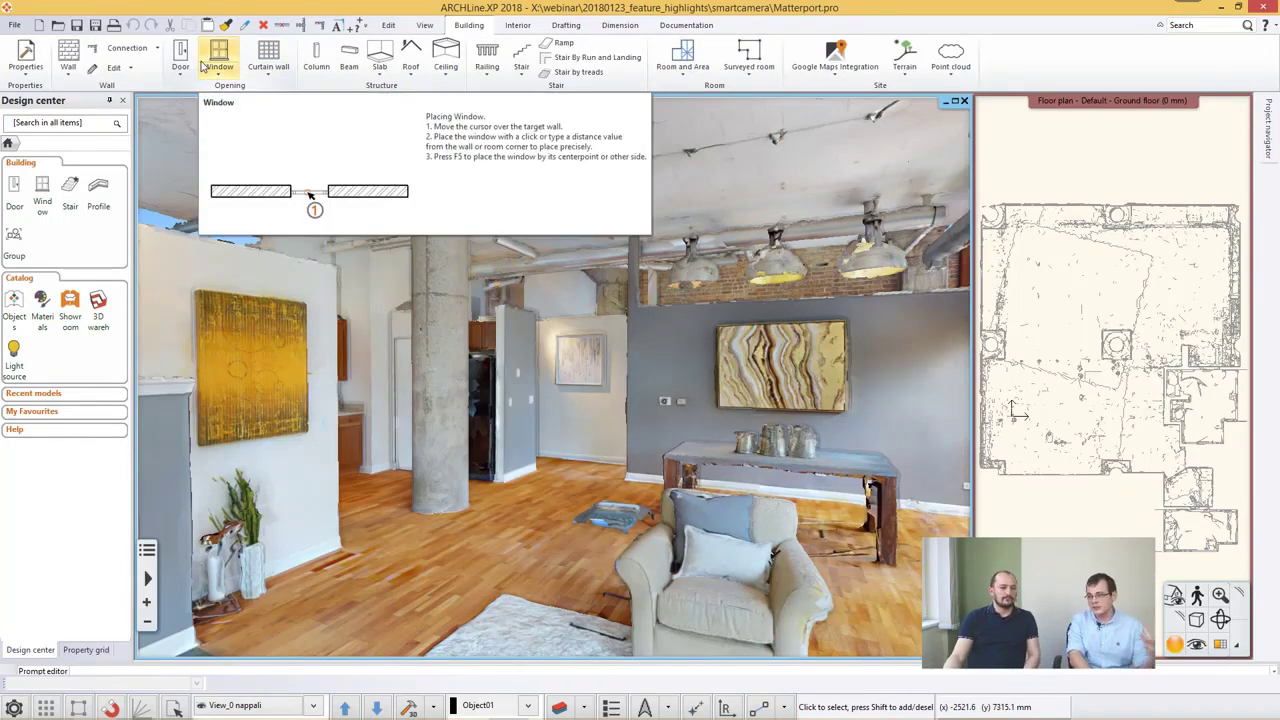
left_click(68, 55)
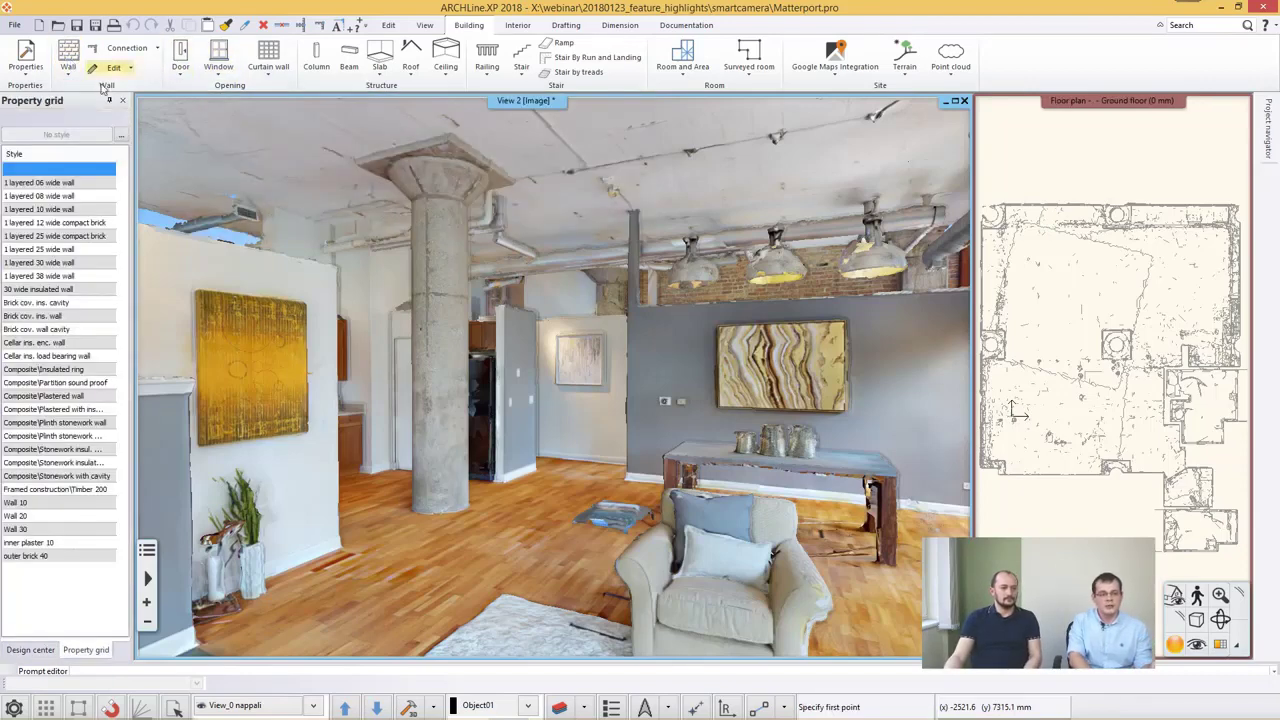
left_click(626, 475)
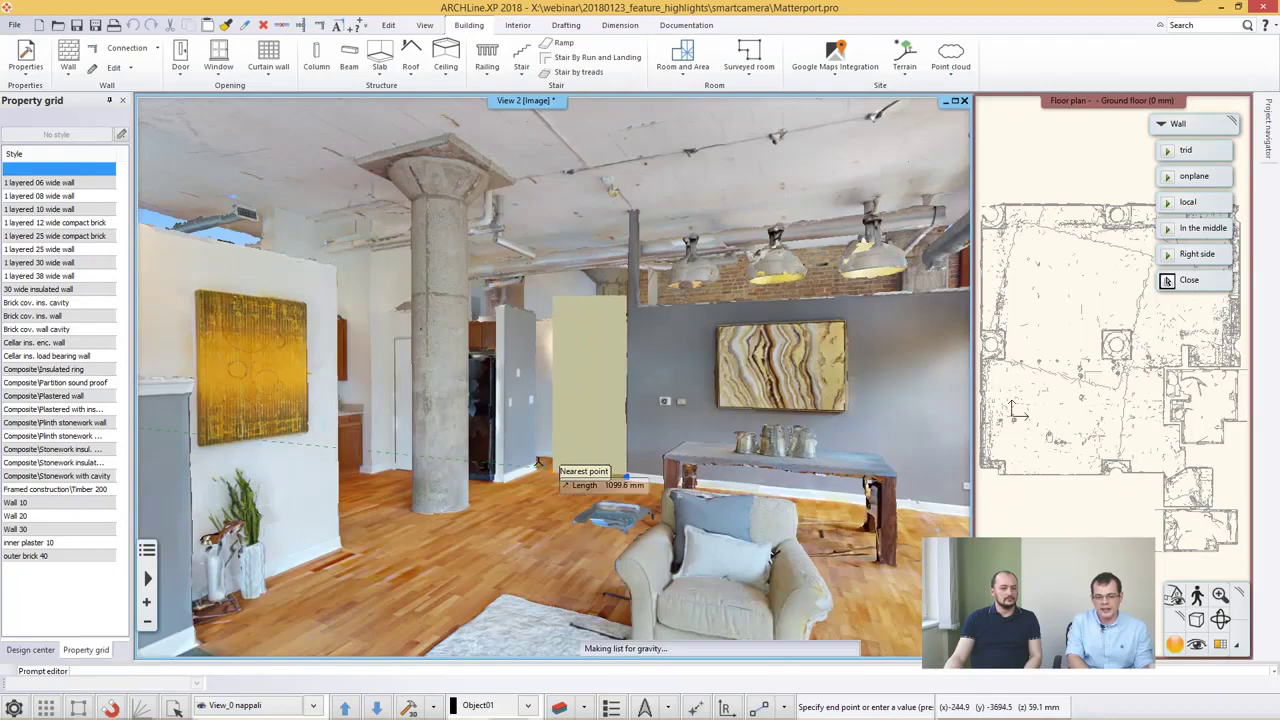
left_click(537, 452)
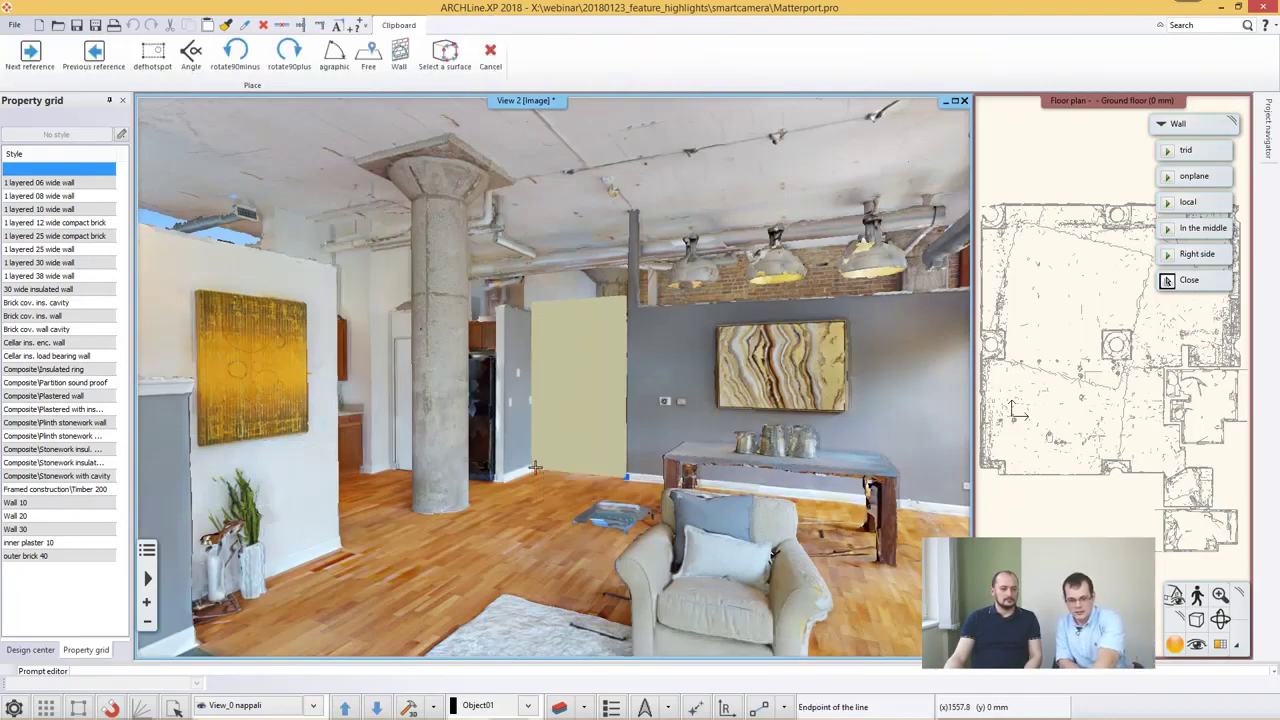
key("Escape")
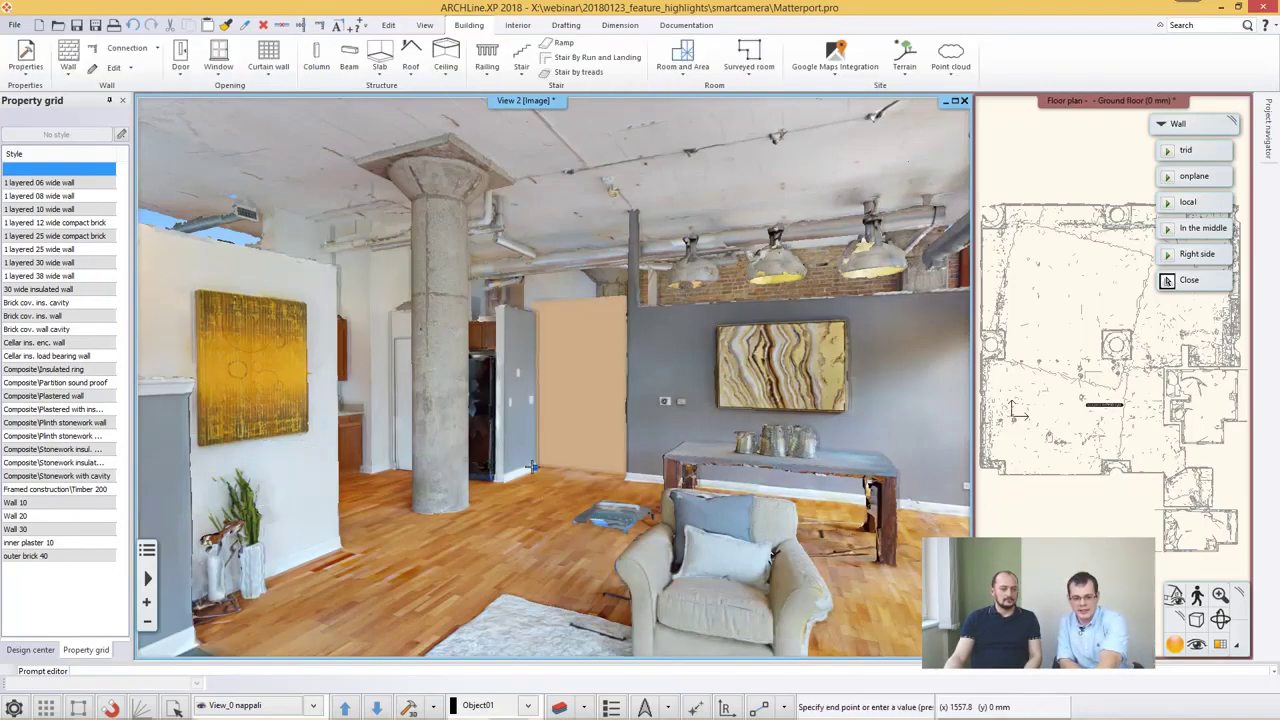
Lower the new wall's top edge by about 257 mm to line up with the adjoining partition
left_click(559, 330)
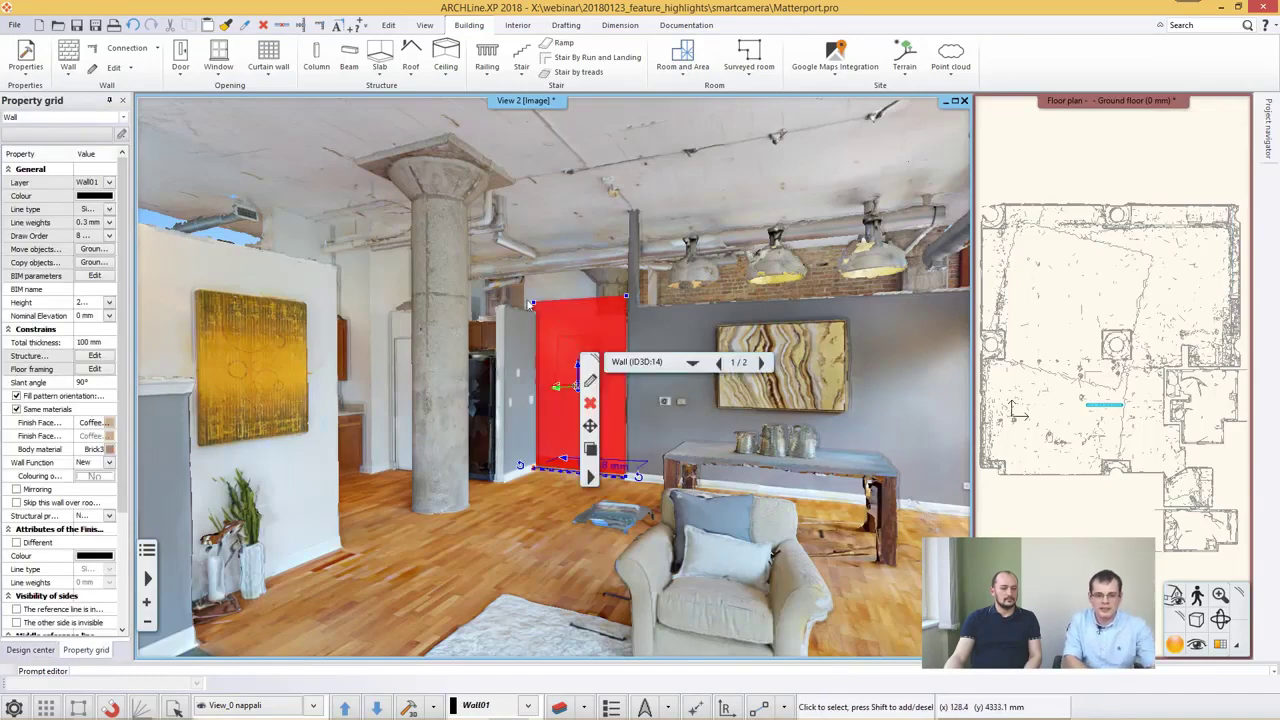
left_click(555, 312)
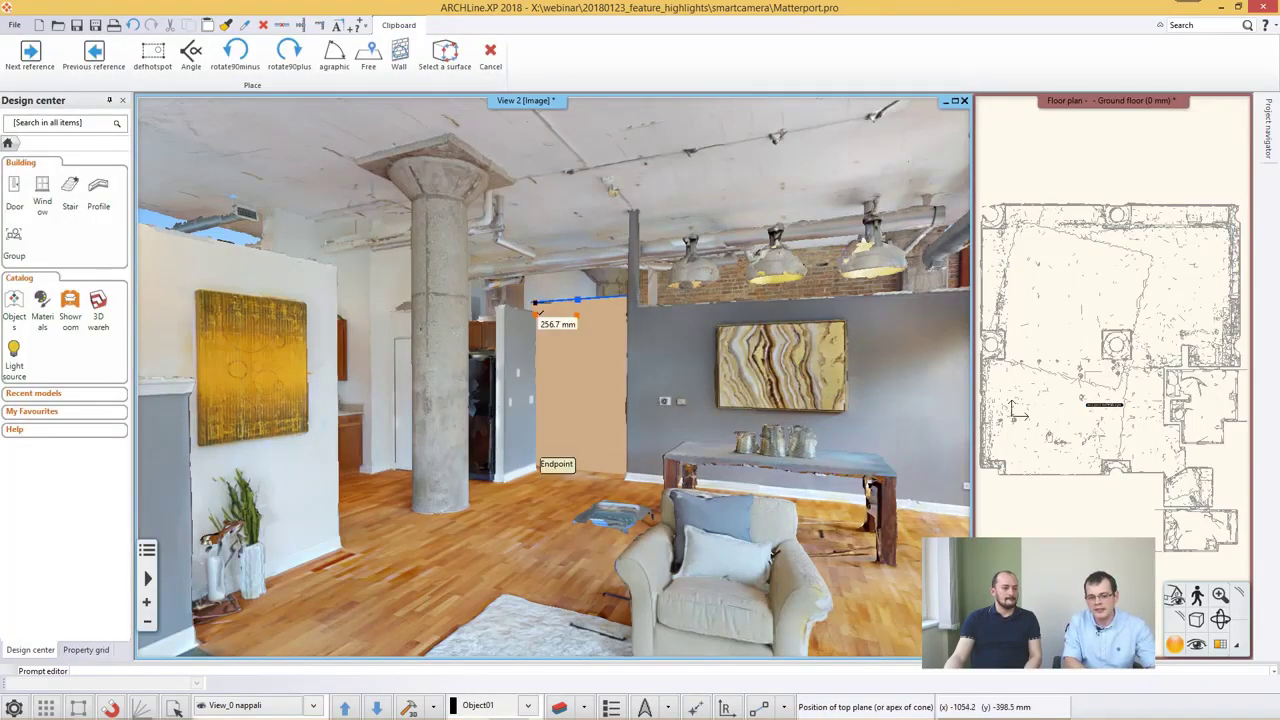
left_click(539, 313)
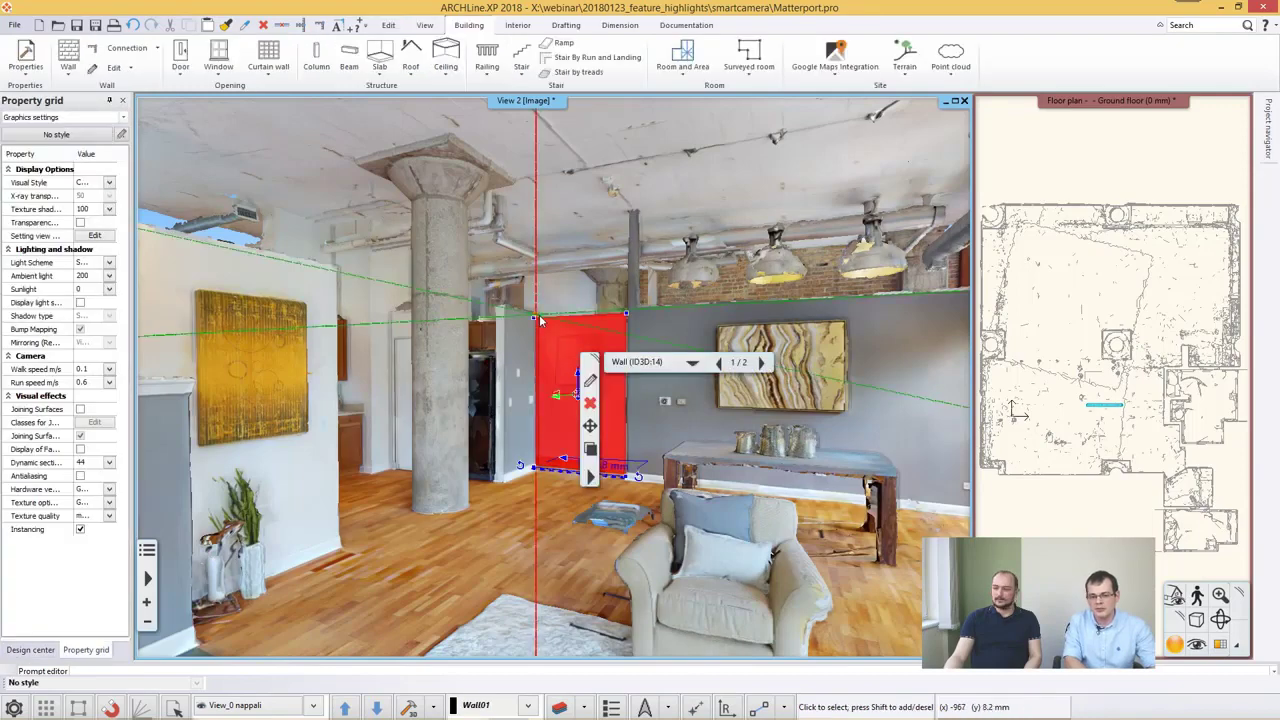
key("Escape")
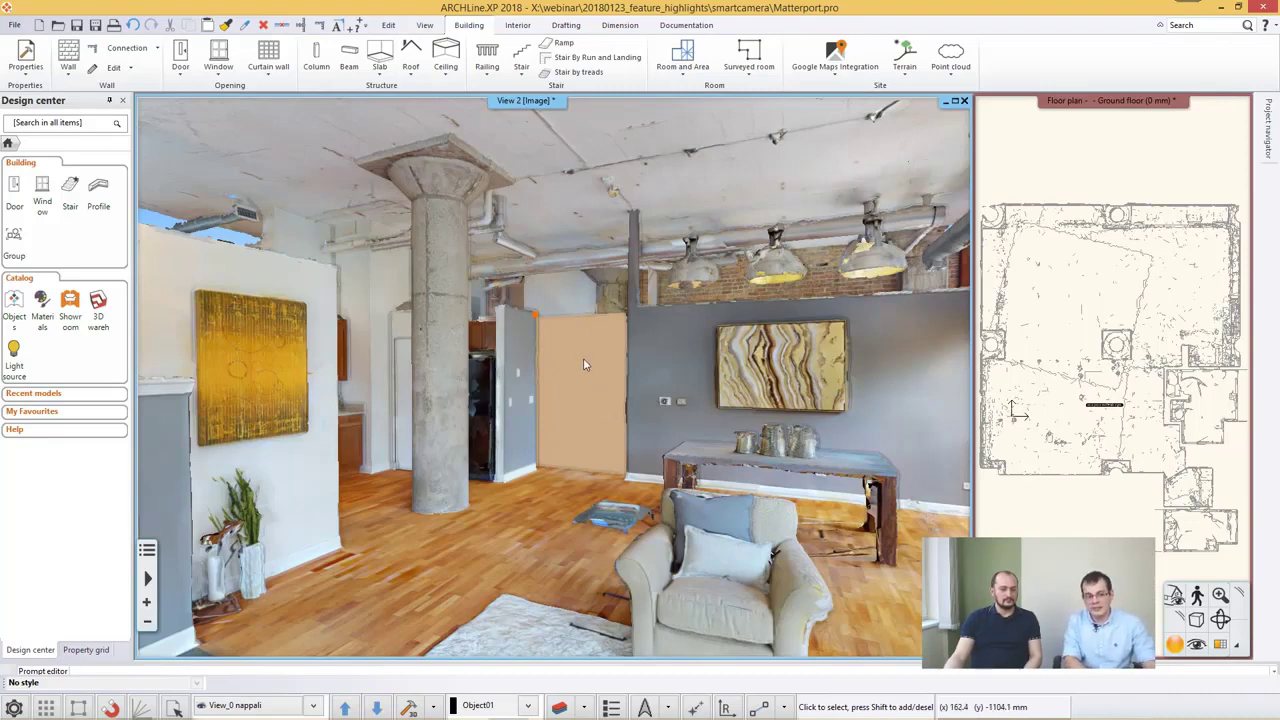
Search the design catalog for rusty and apply the Rusty_grey material to the new wall, replacing its material on this object only
left_click(40, 126)
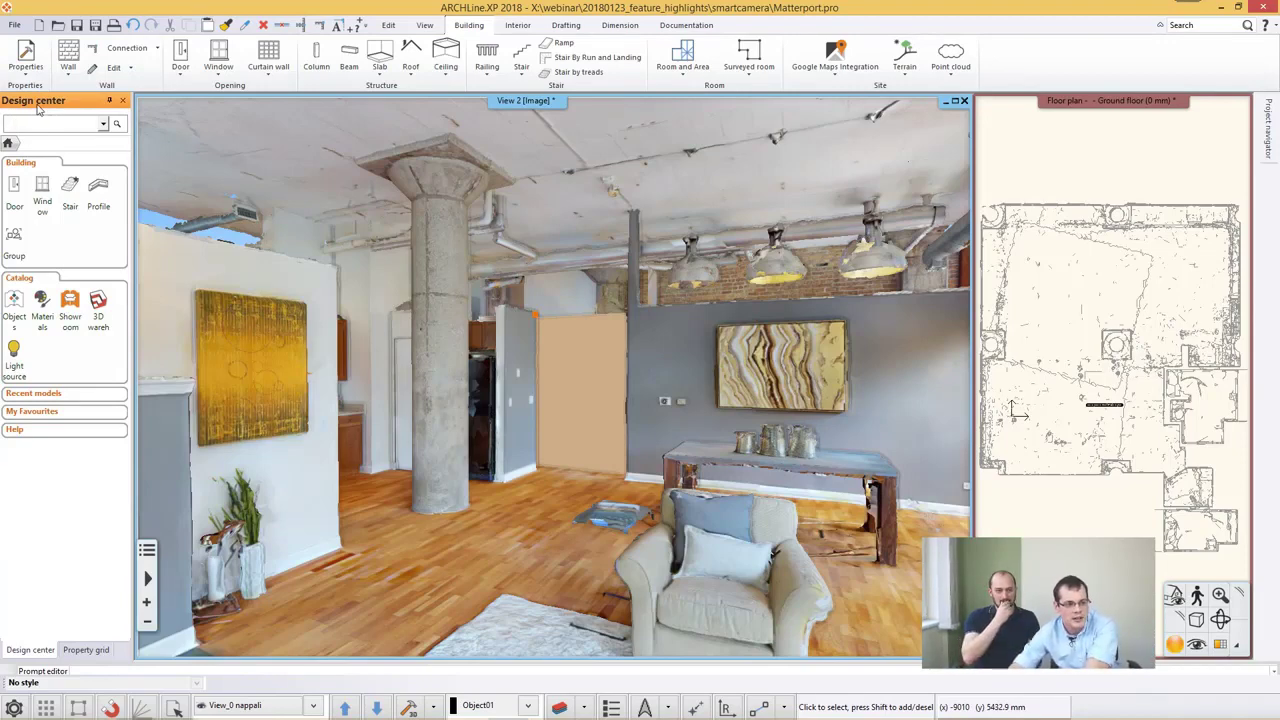
type("rusty")
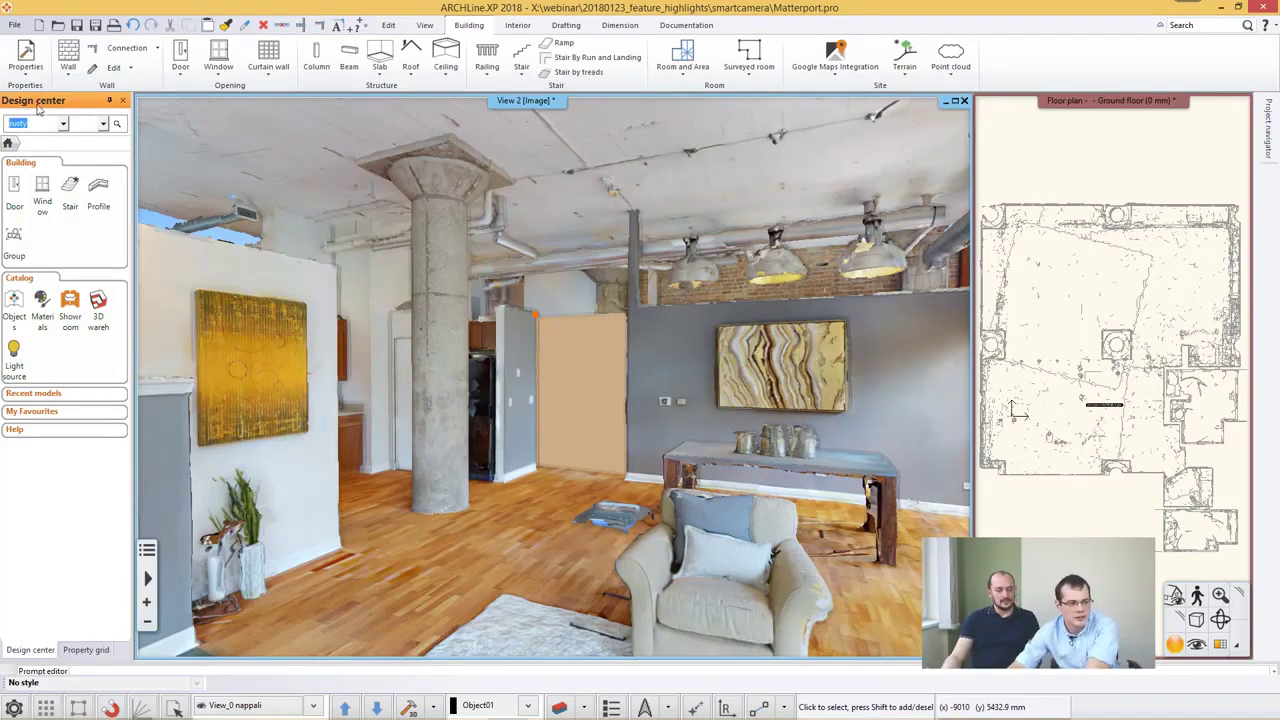
key("Return")
left_click_drag(70, 200, 437, 348)
left_click_drag(601, 380, 601, 382)
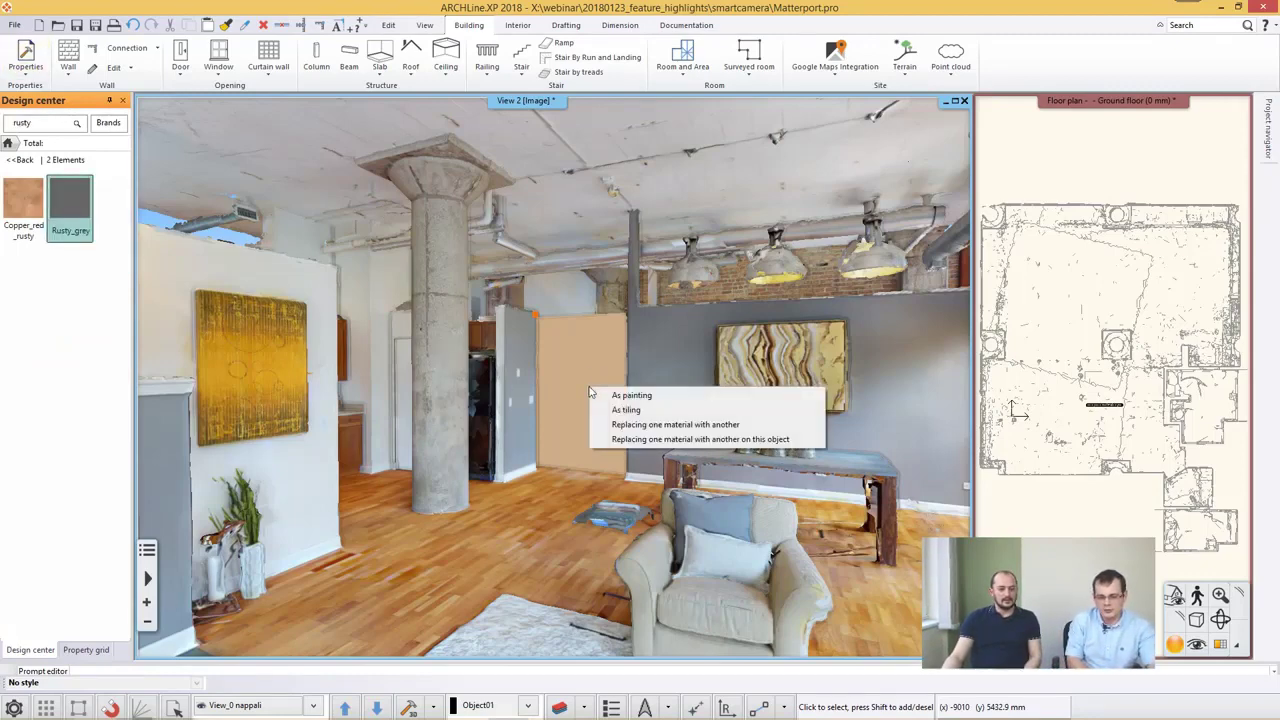
left_click(655, 439)
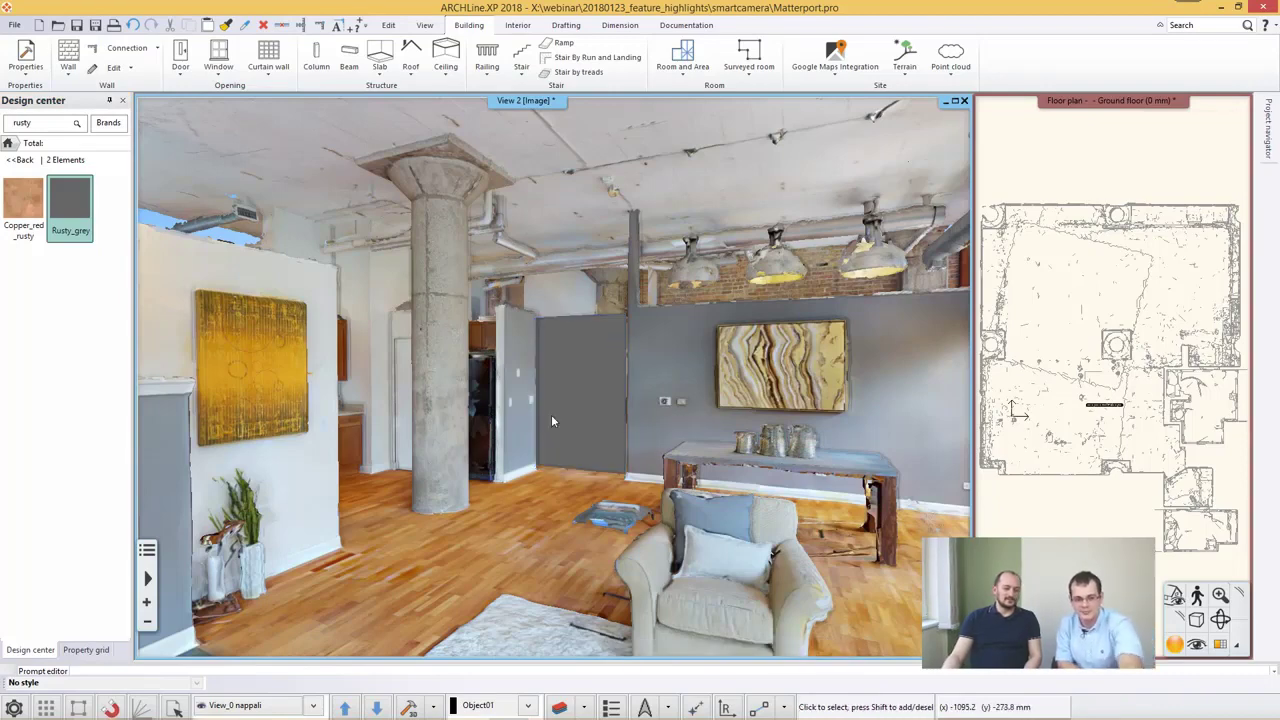
left_click(551, 414)
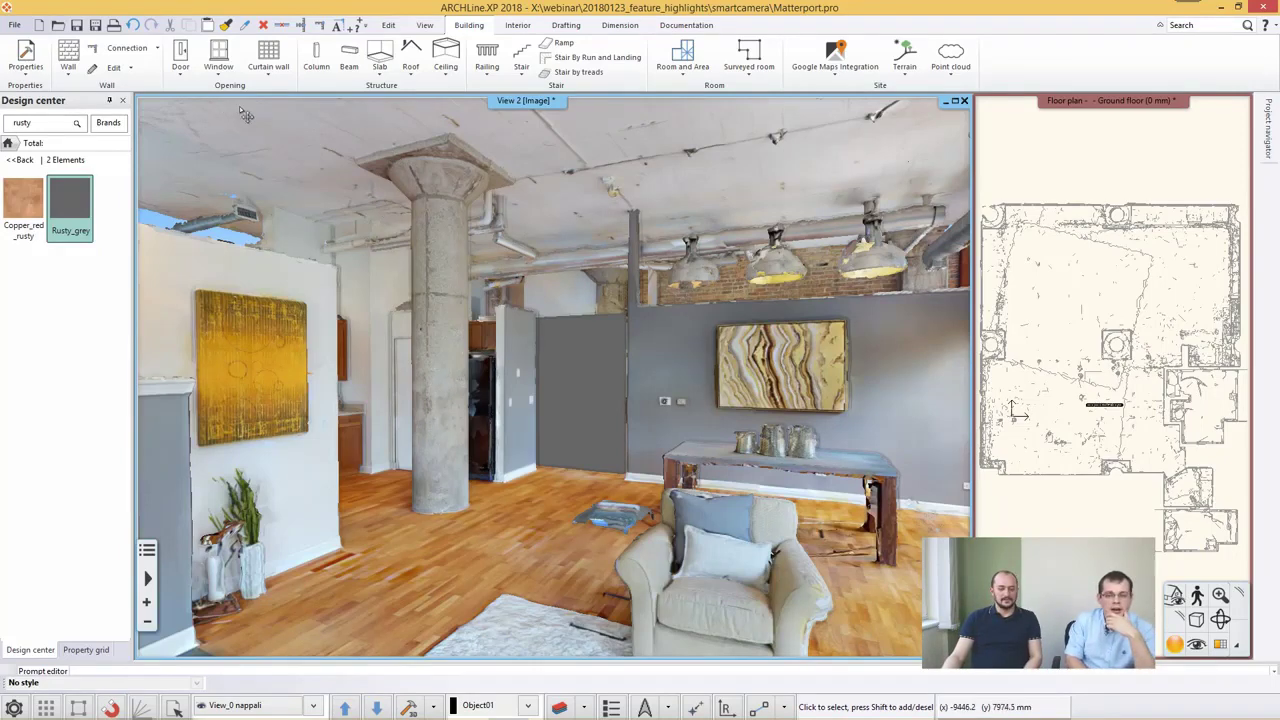
Examine the new wall up close in the ground floor plan
left_click(1107, 415)
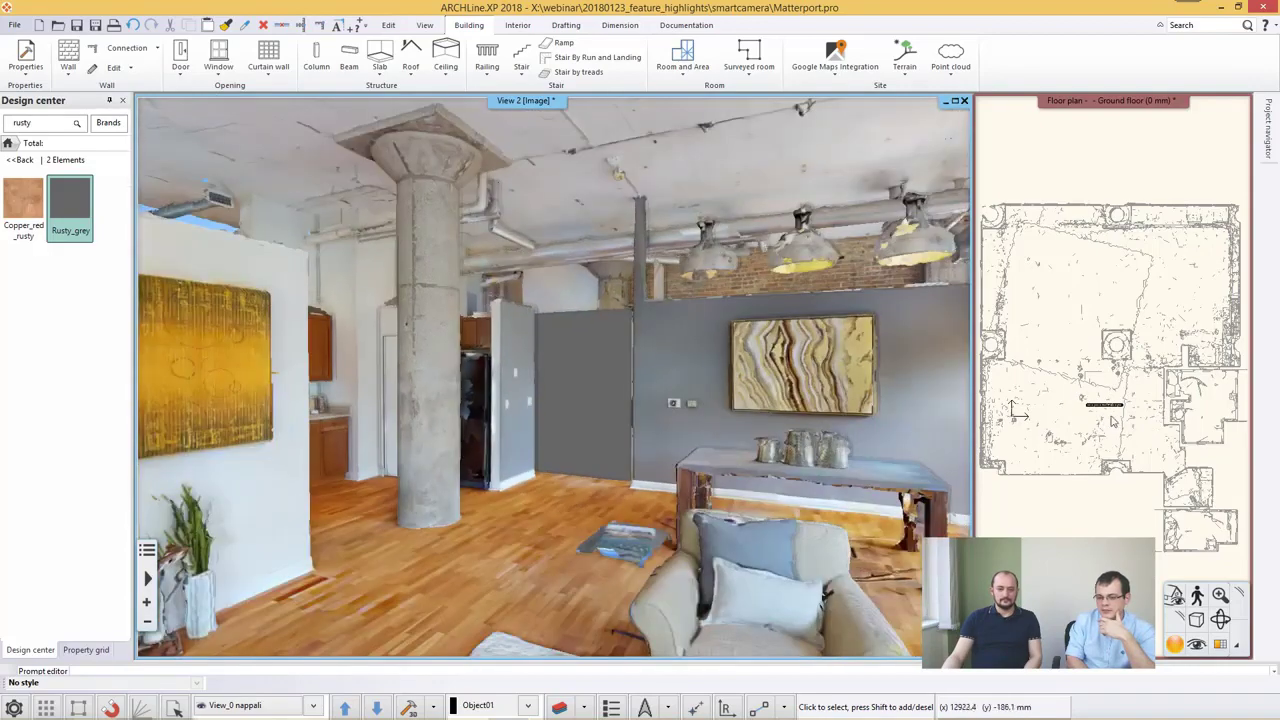
scroll(1118, 418, "up", 5)
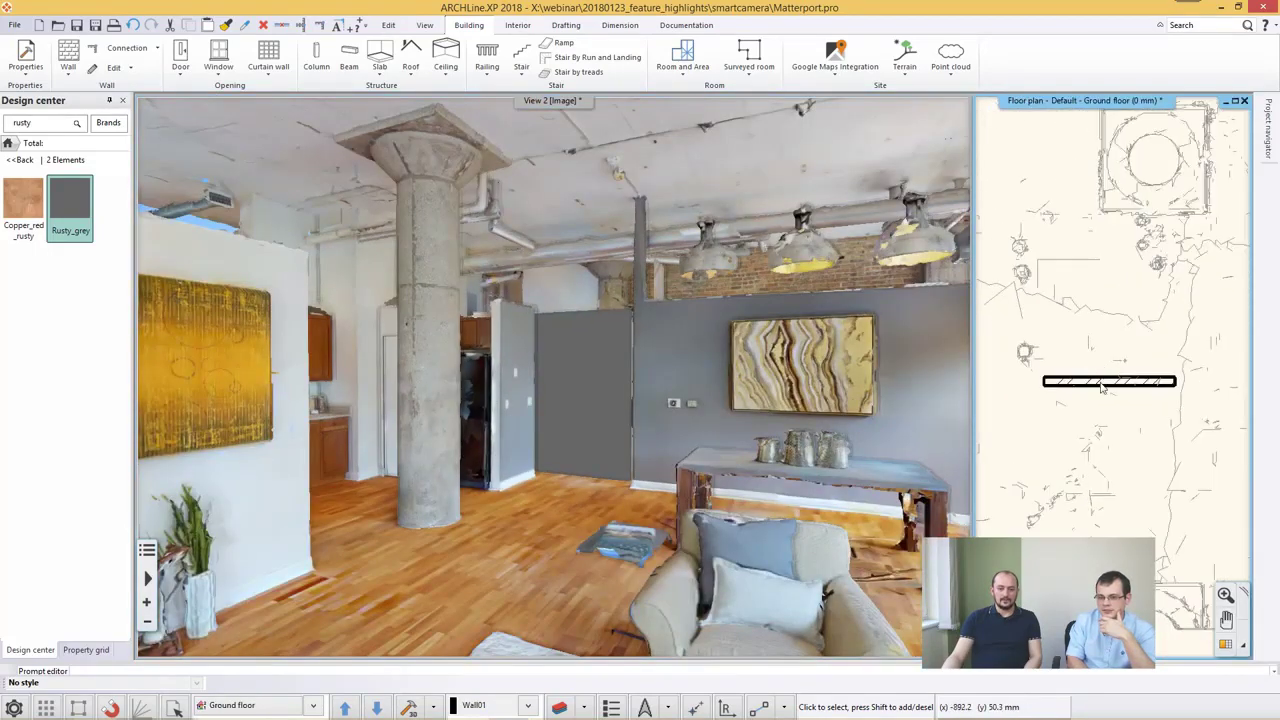
left_click(1122, 389)
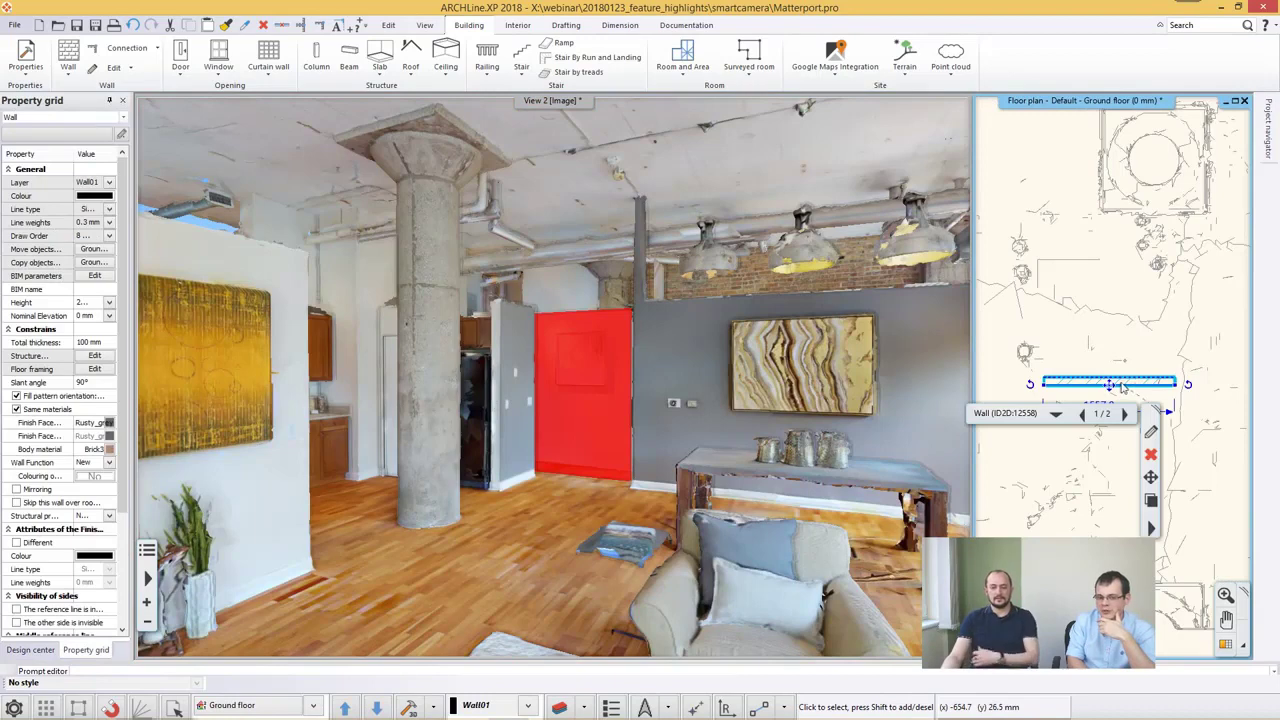
left_click(1033, 436)
Place a default-style door in the new wall in the 3D view, about 320 mm from the wall end beside the refrigerator partition
left_click(180, 55)
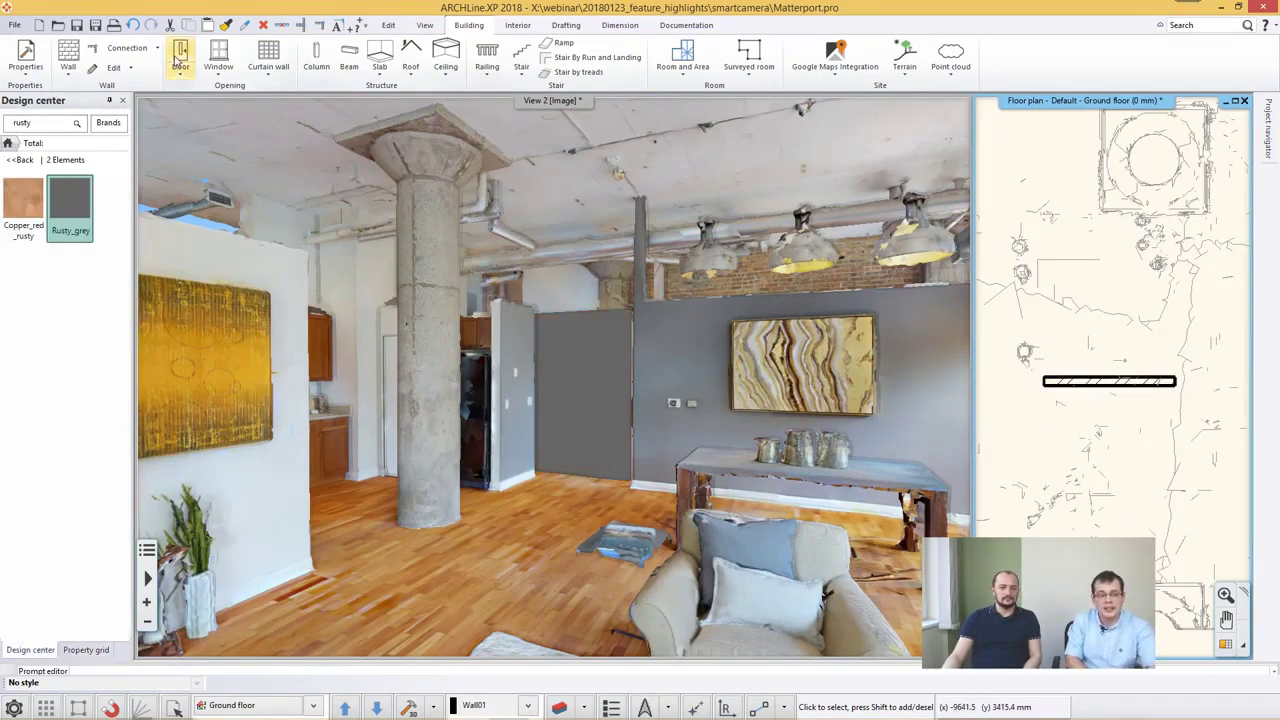
left_click(549, 100)
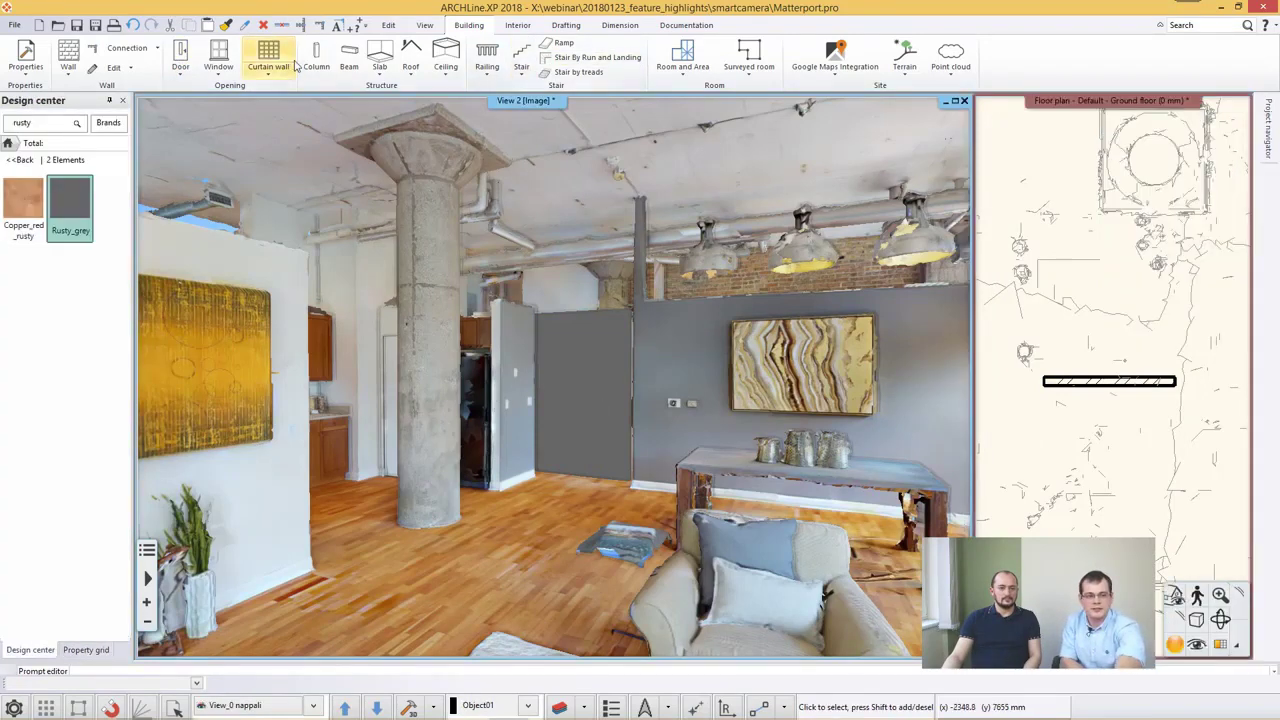
left_click(580, 410)
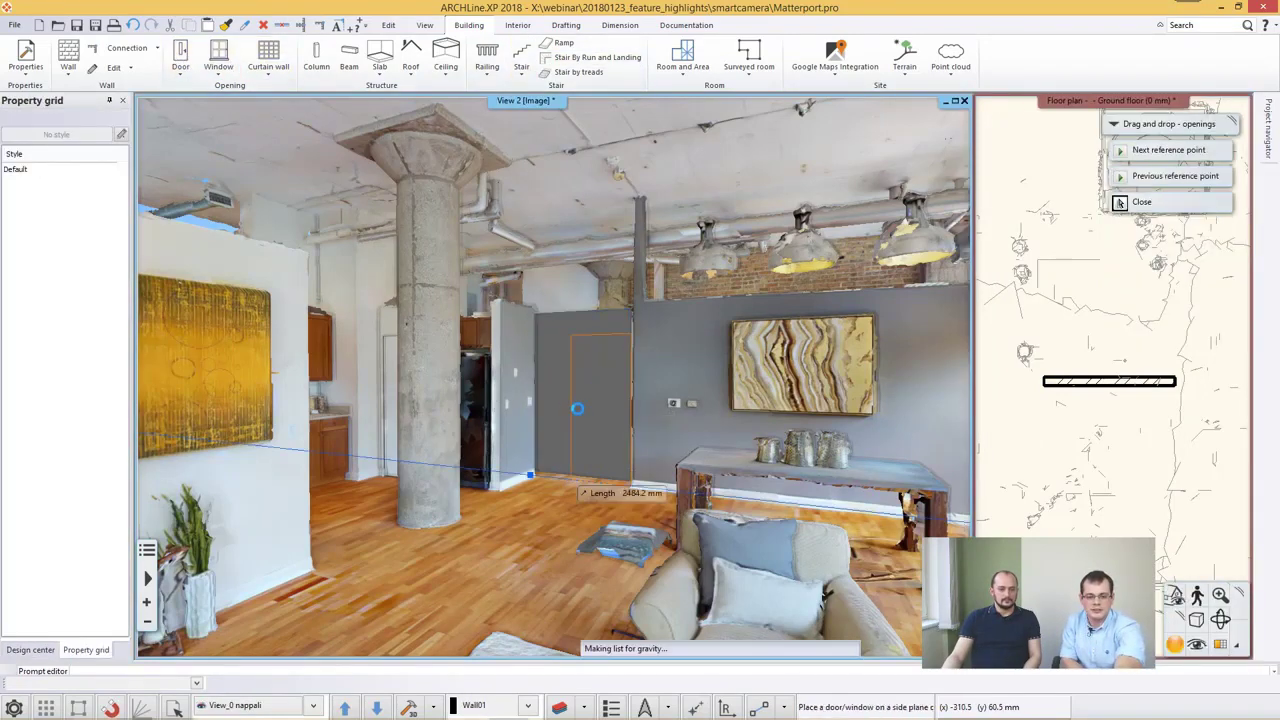
left_click(553, 453)
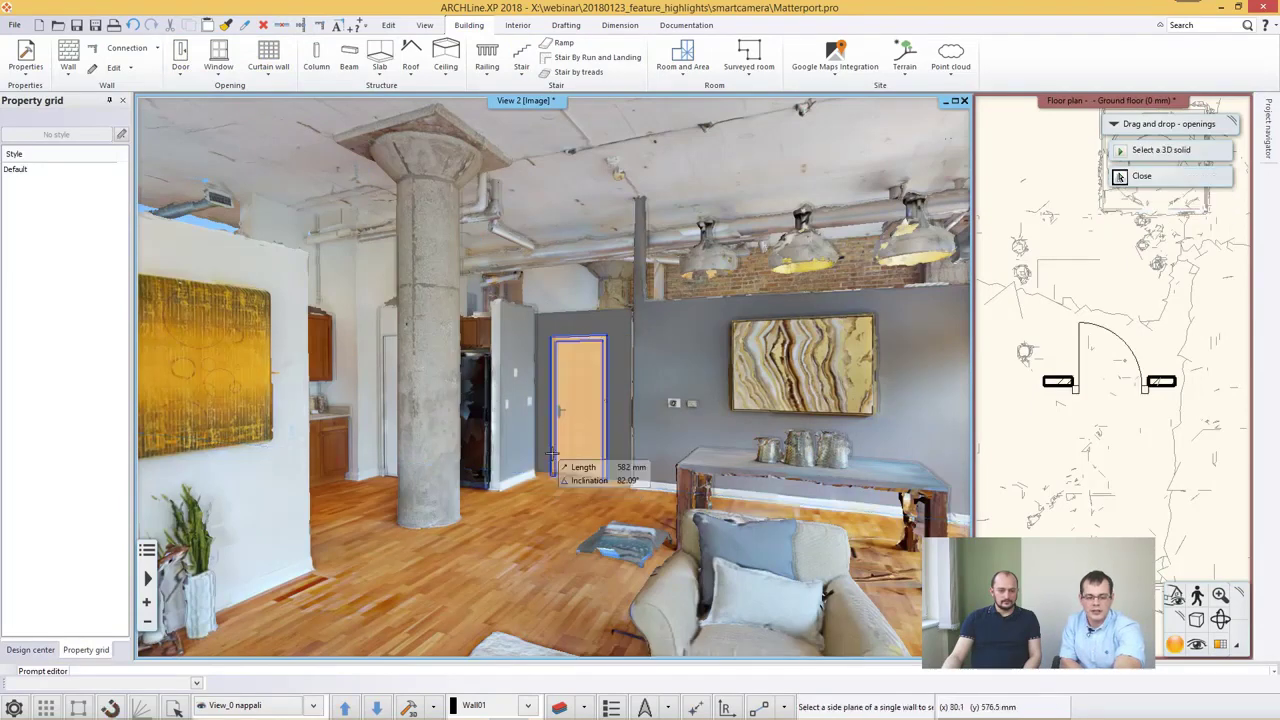
Flip the door's opening direction so its handle is on the side nearer the wall painting
left_click(558, 453)
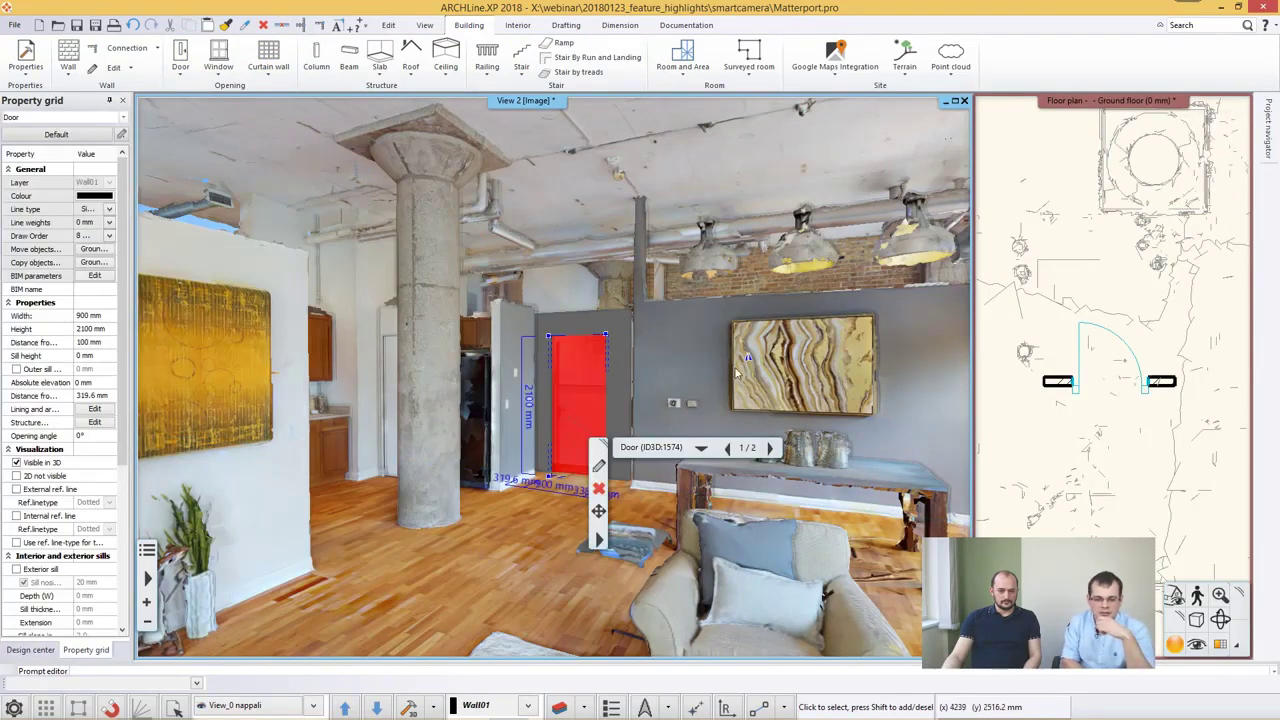
left_click(752, 362)
left_click(797, 382)
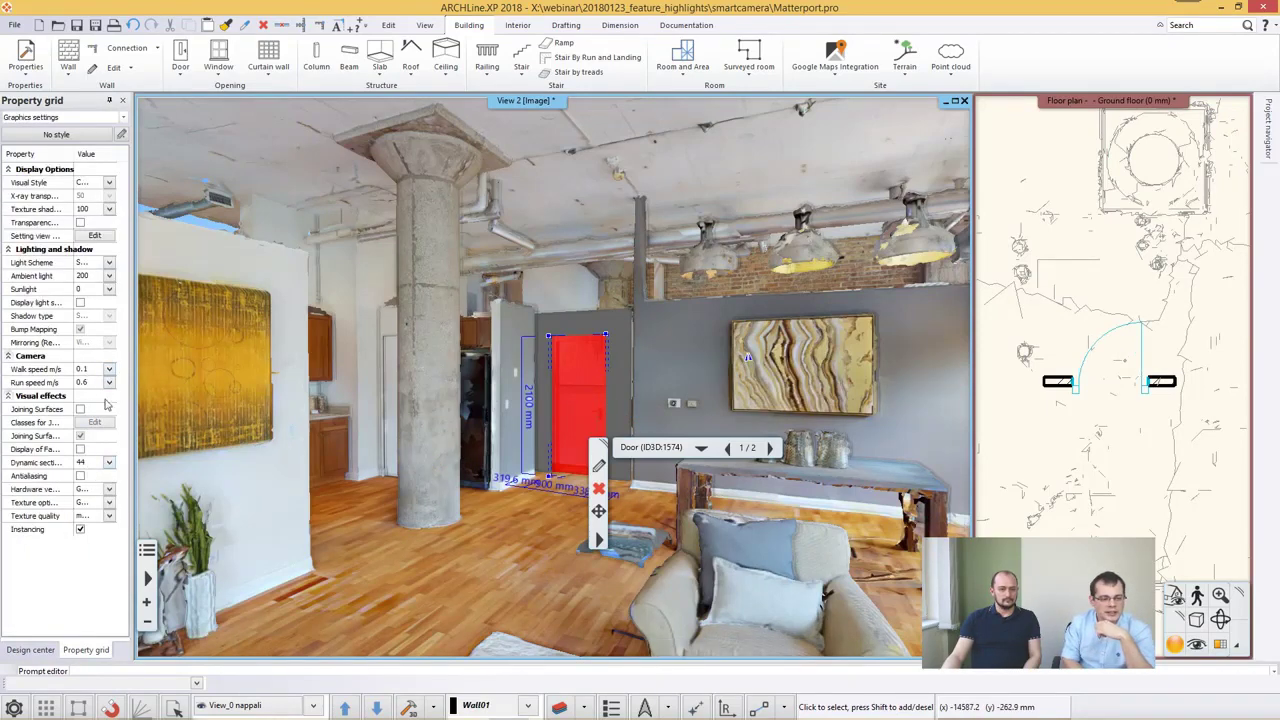
left_click(426, 404)
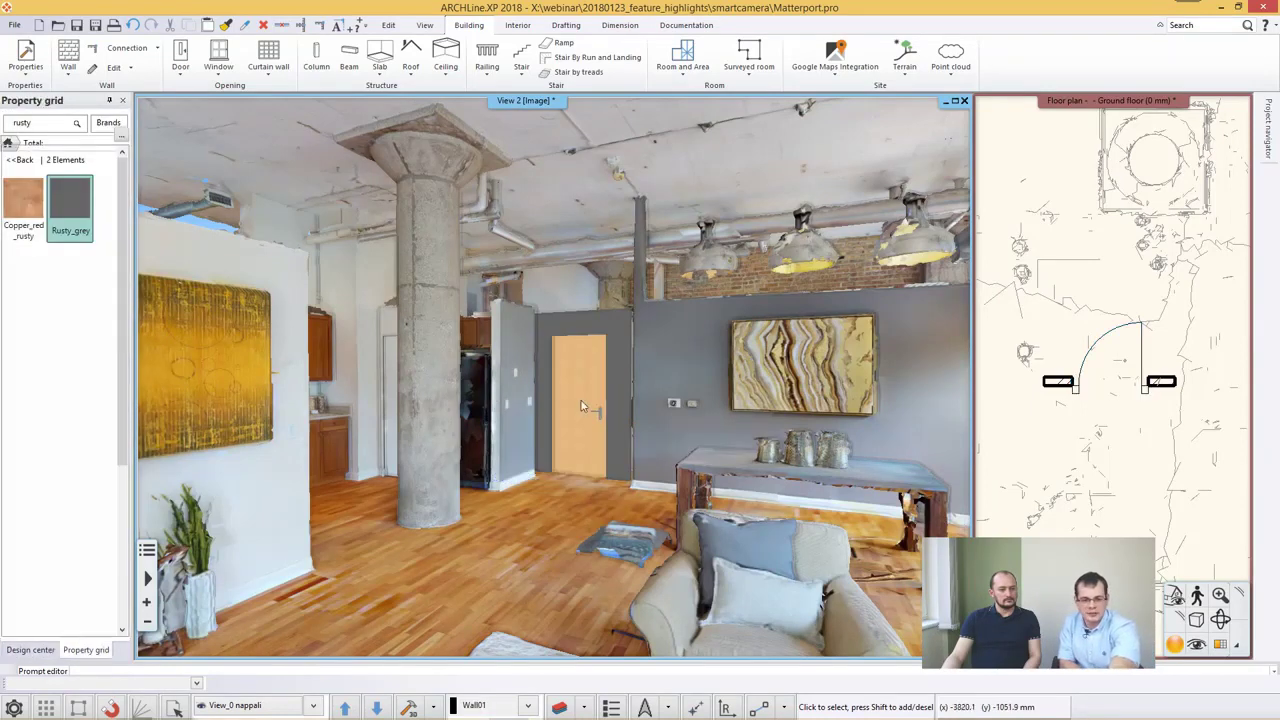
Set the door's opening angle to 80°
left_click(590, 420)
left_click(80, 436)
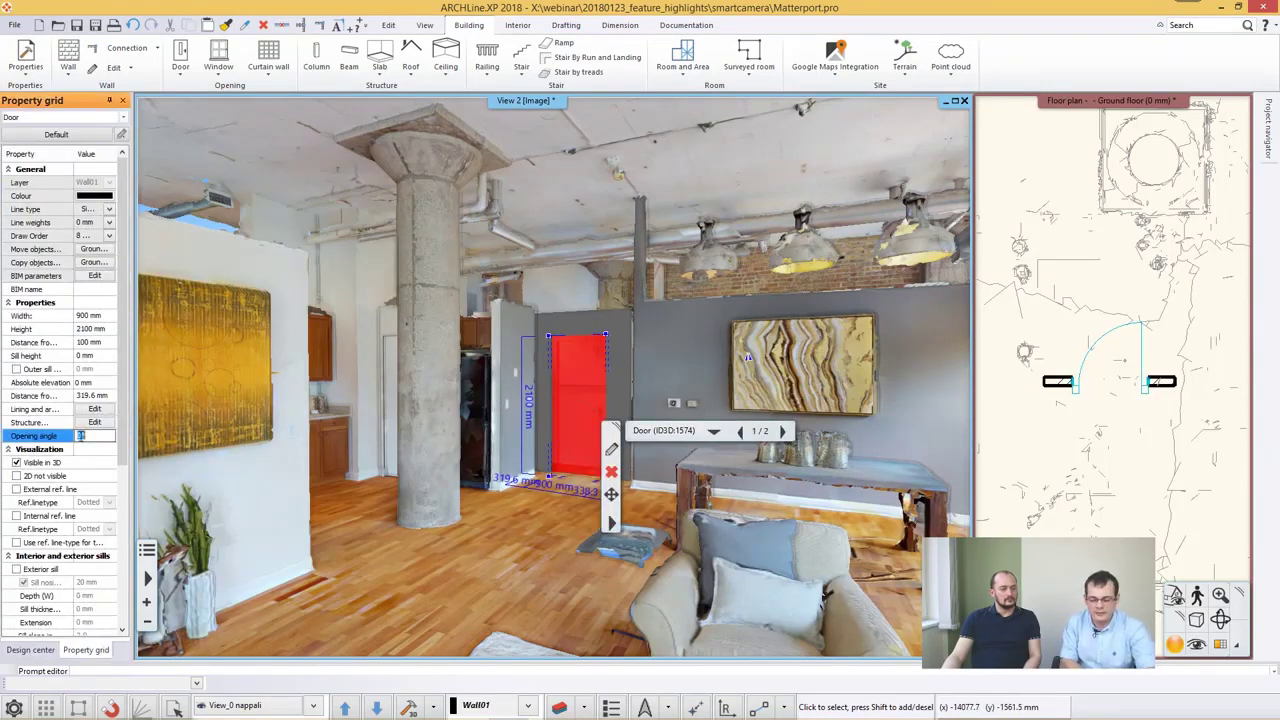
type("80")
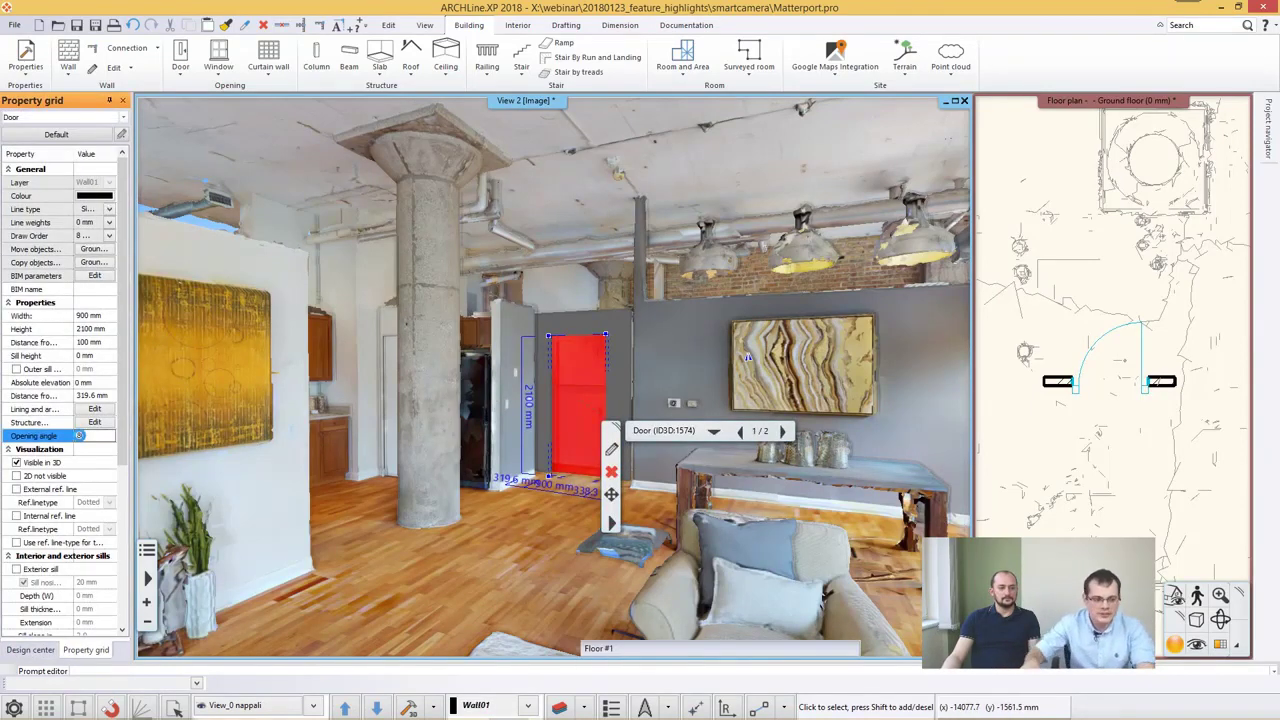
key("Return")
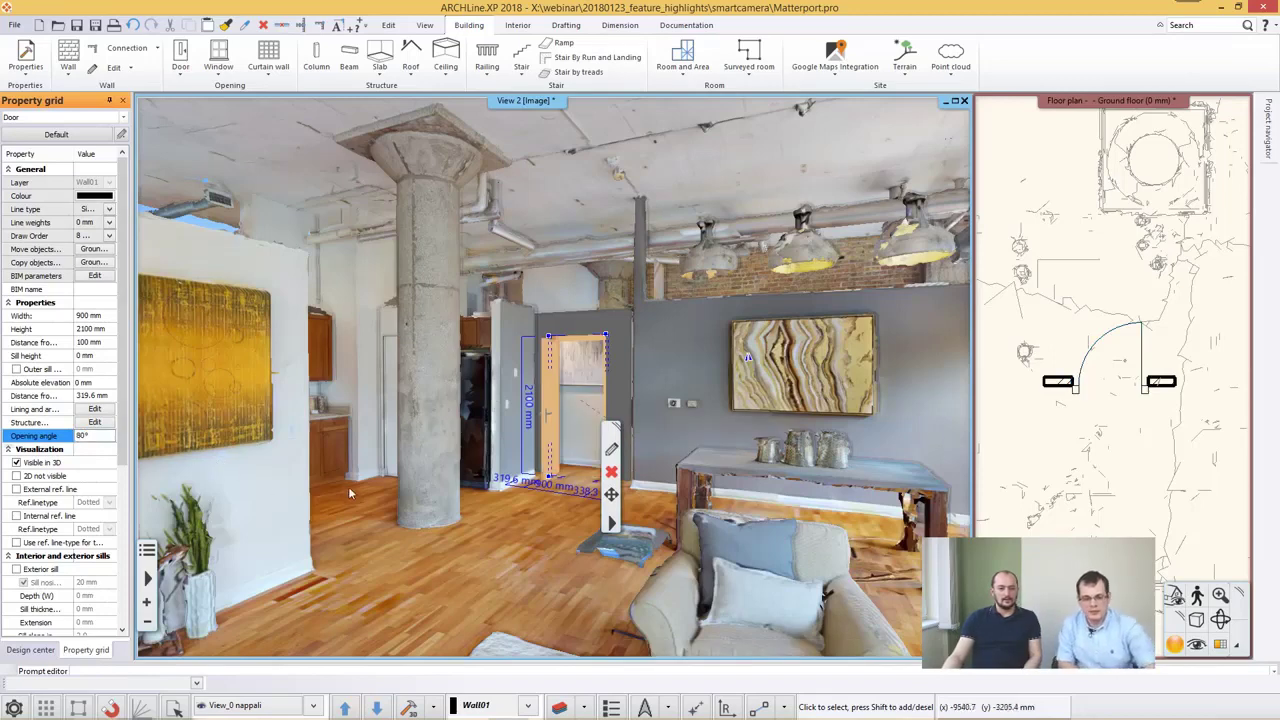